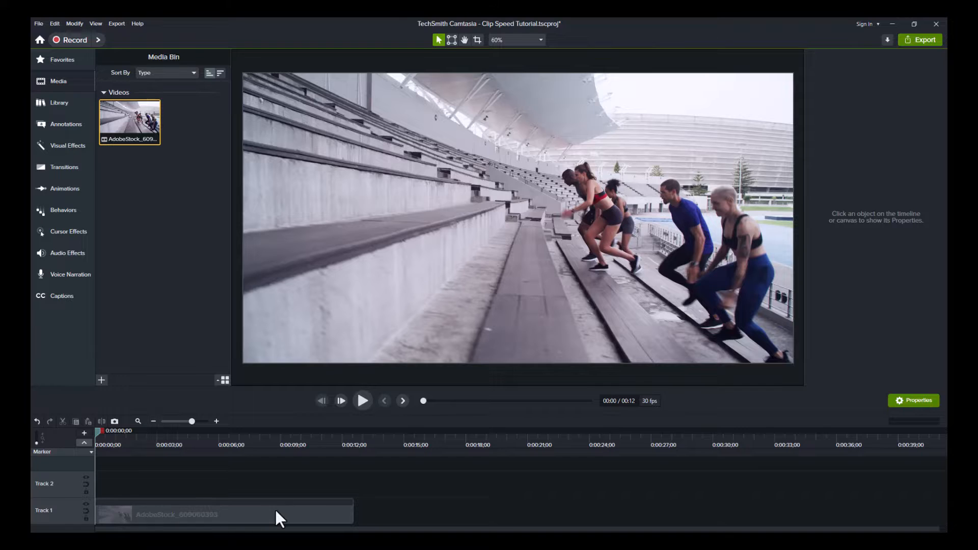
Select the video clip on Track 1 and preview its playback at the original speed
{"action": "left_click", "coordinate": [277, 515]}
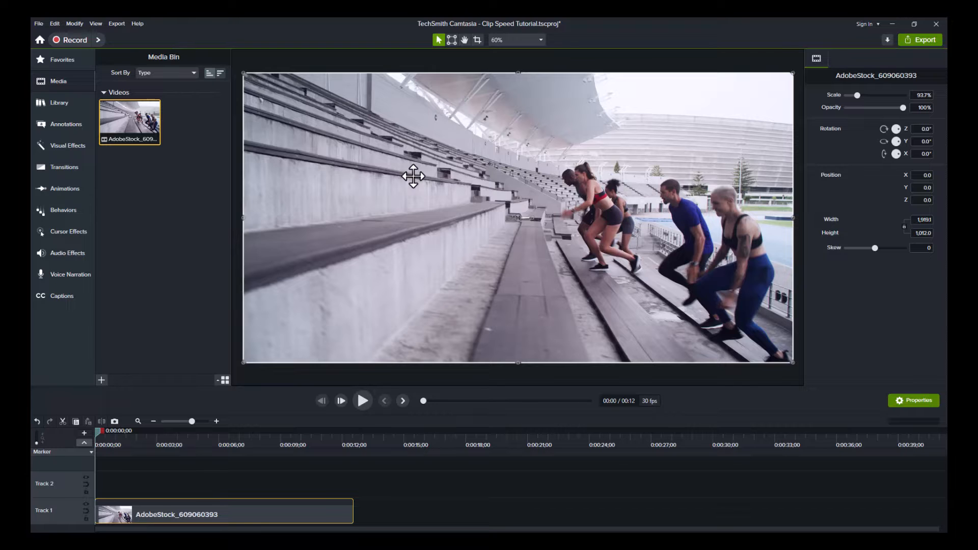
{"action": "key", "text": "space"}
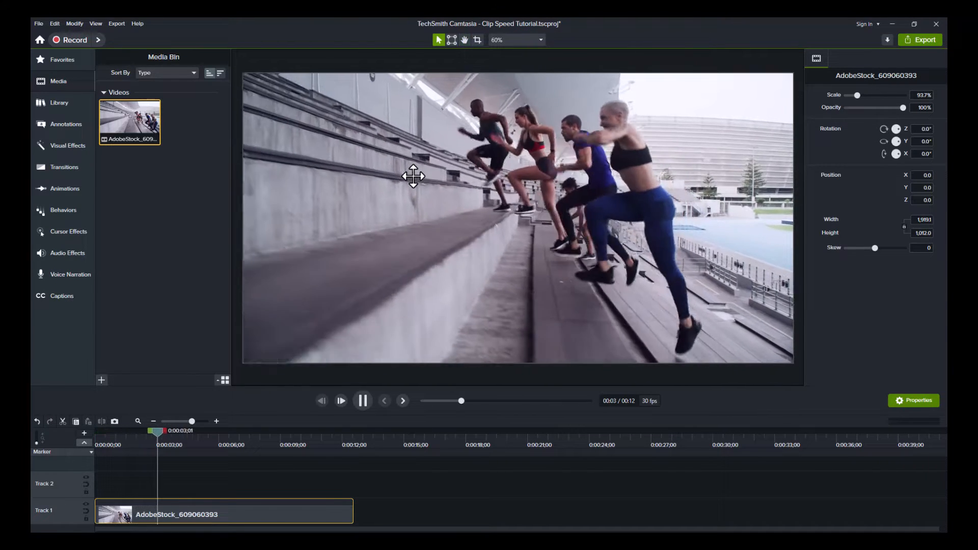
{"action": "key", "text": "space"}
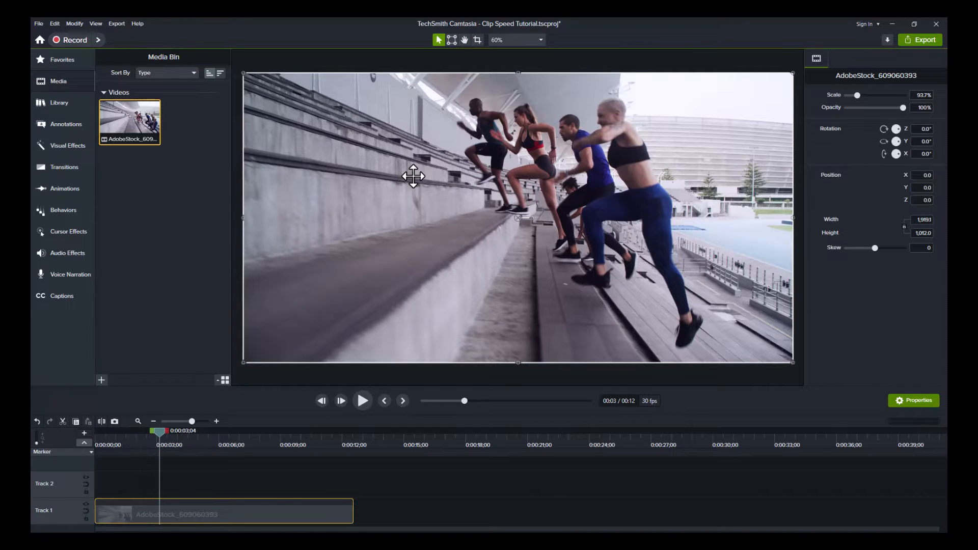
{"action": "key", "text": "space"}
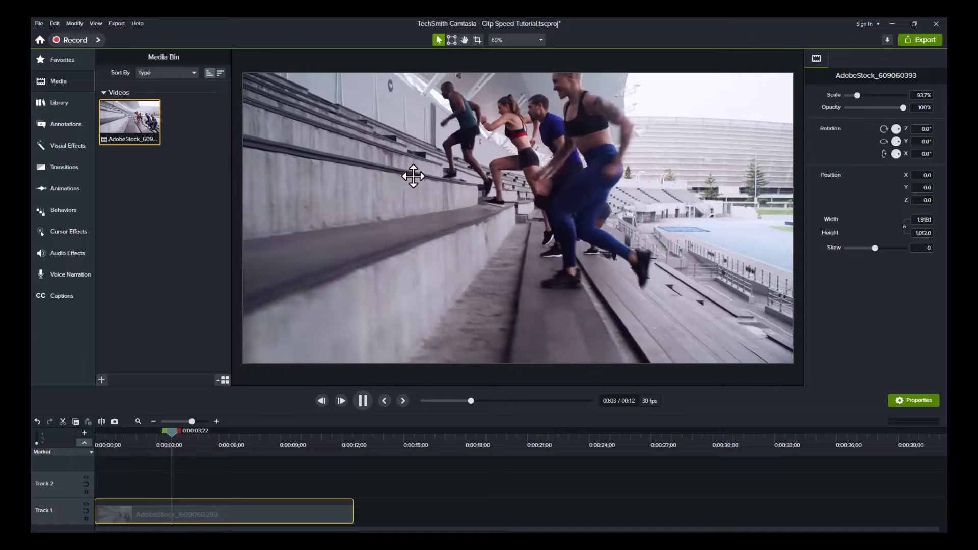
{"action": "key", "text": "space"}
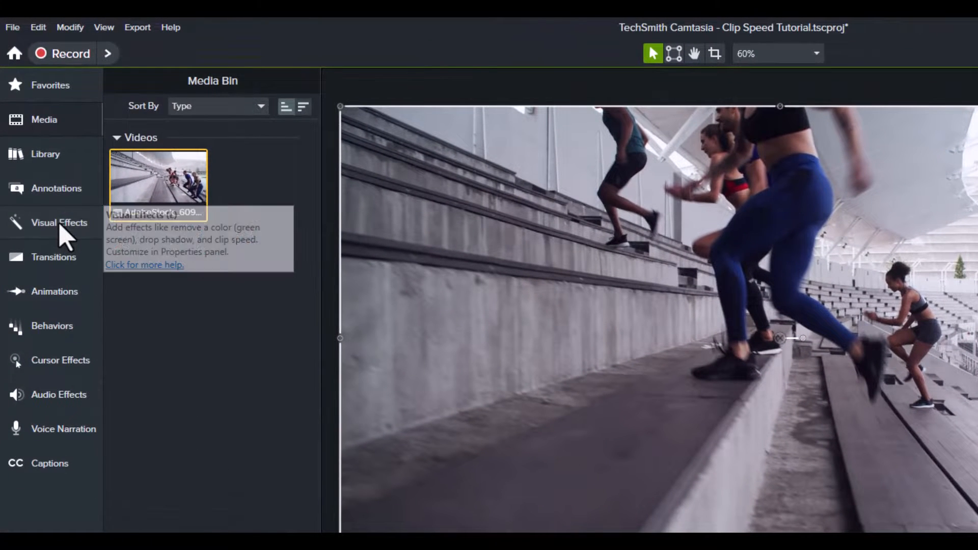
Apply the Clip Speed visual effect to the clip on Track 1 and expand the clip's effects
{"action": "left_click", "coordinate": [60, 225]}
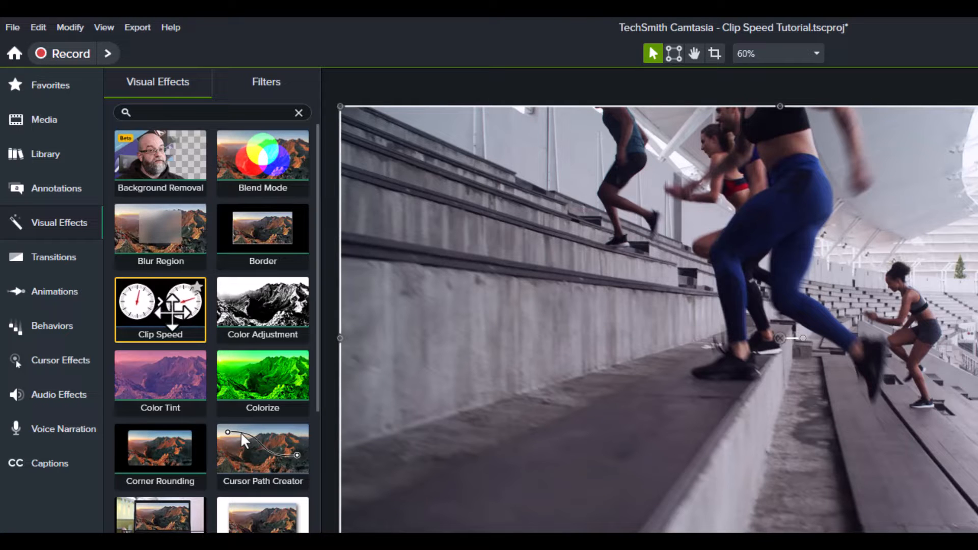
{"action": "left_click_drag", "start_coordinate": [172, 309], "coordinate": [254, 549]}
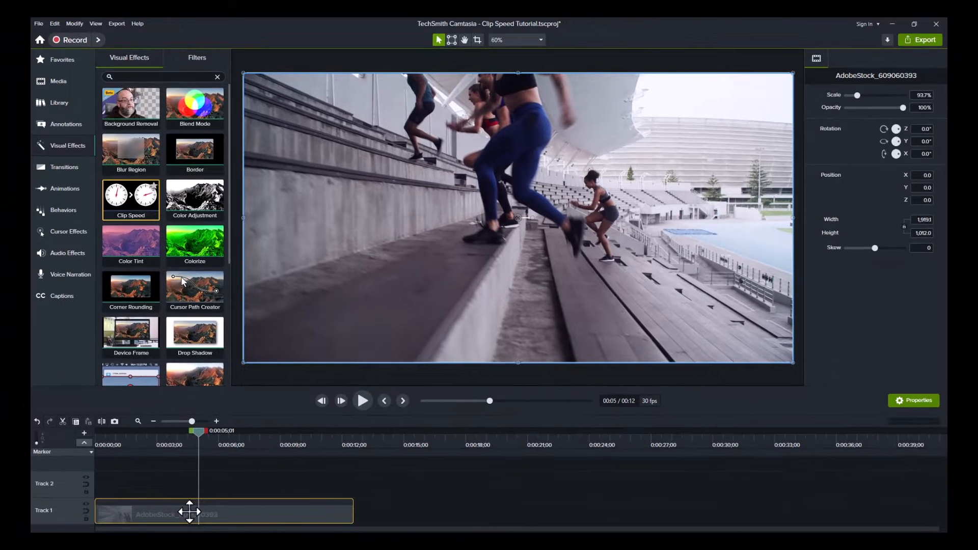
{"action": "left_click_drag", "start_coordinate": [189, 511], "coordinate": [192, 513]}
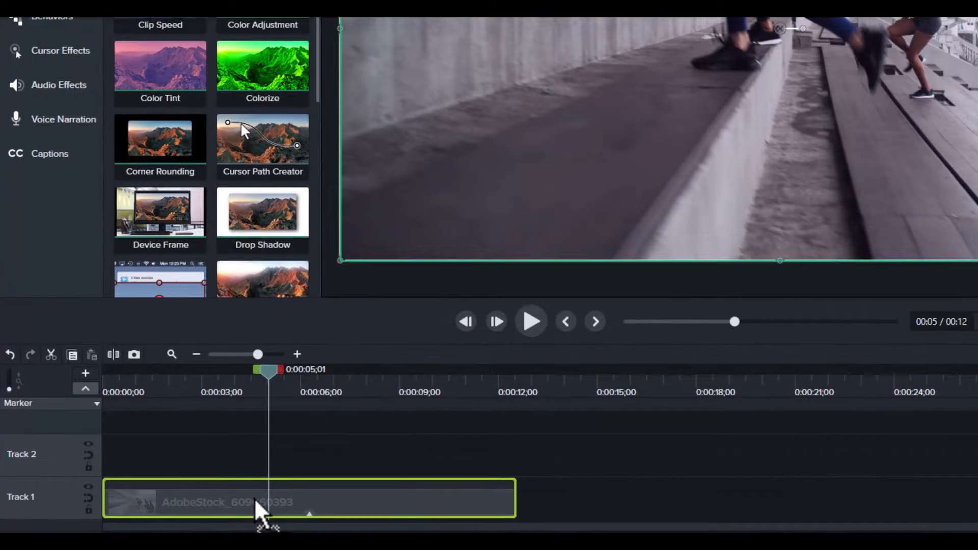
{"action": "left_click_drag", "start_coordinate": [255, 502], "coordinate": [275, 513]}
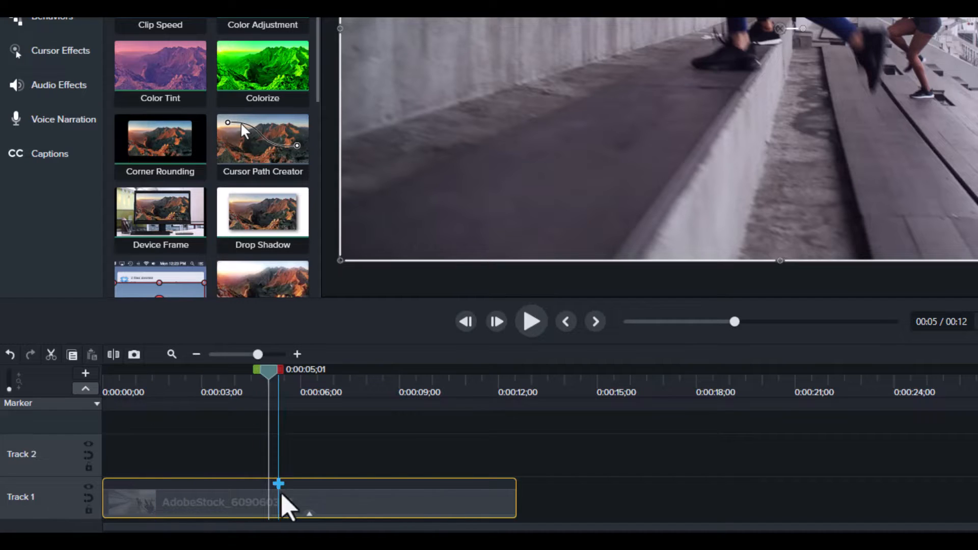
{"action": "left_click", "coordinate": [308, 520]}
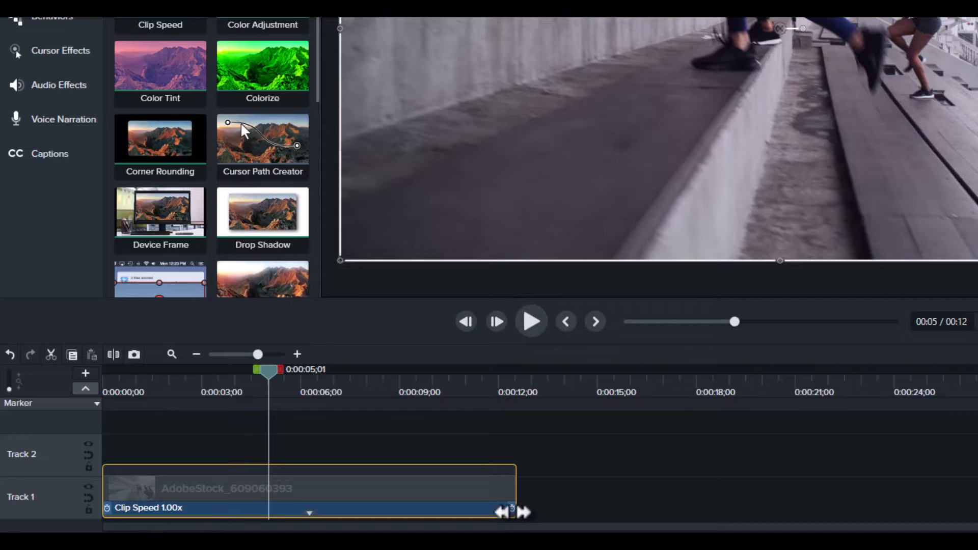
Try slowing the clip to 0.52x by stretching its Clip Speed effect to about 24 seconds, with a playback preview, and undo it
{"action": "left_click_drag", "start_coordinate": [510, 482], "coordinate": [685, 490]}
{"action": "left_click_drag", "start_coordinate": [504, 510], "coordinate": [504, 509]}
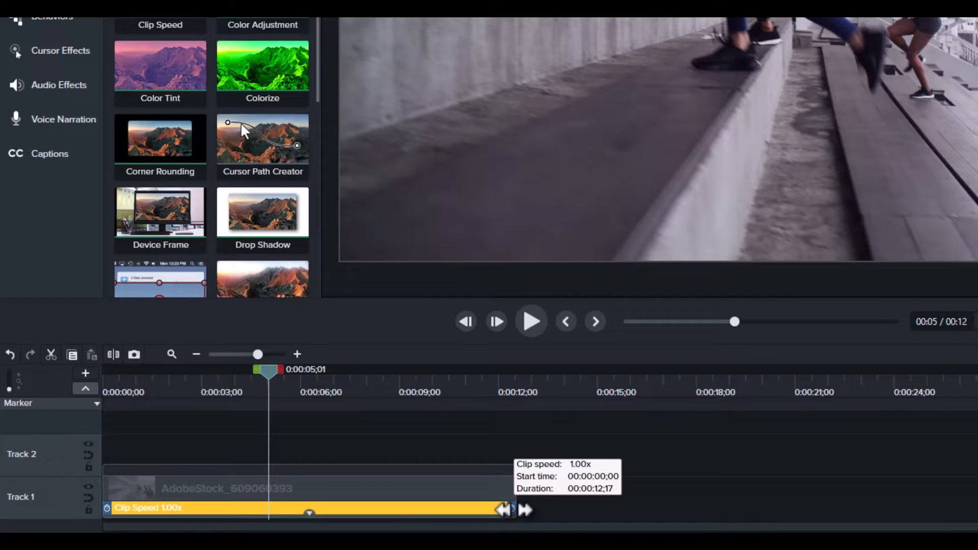
{"action": "left_click_drag", "start_coordinate": [503, 509], "coordinate": [891, 510]}
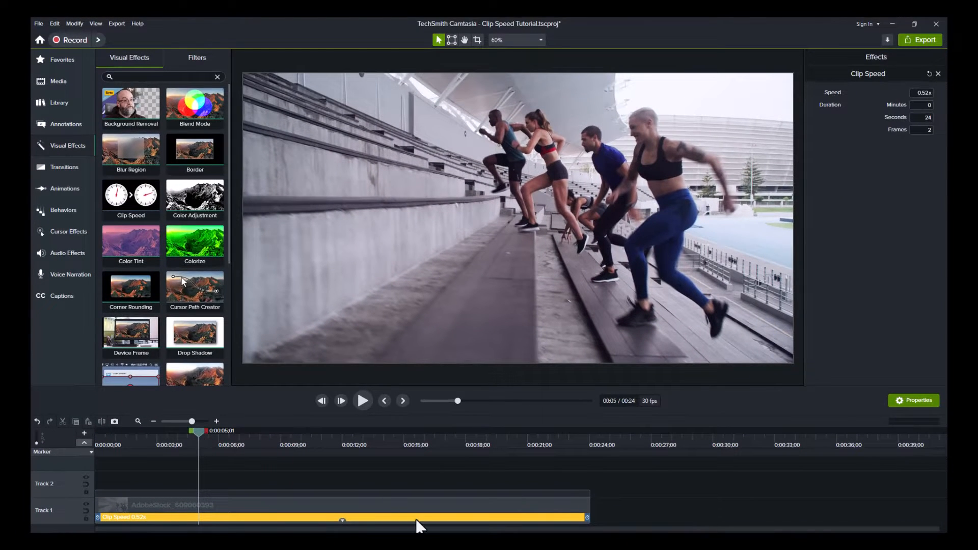
{"action": "key", "text": "space"}
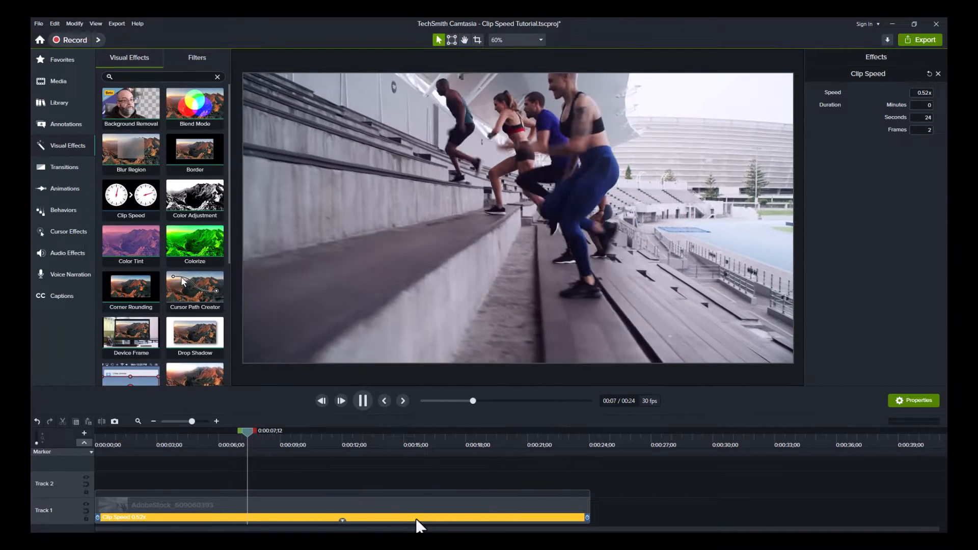
{"action": "key", "text": "space"}
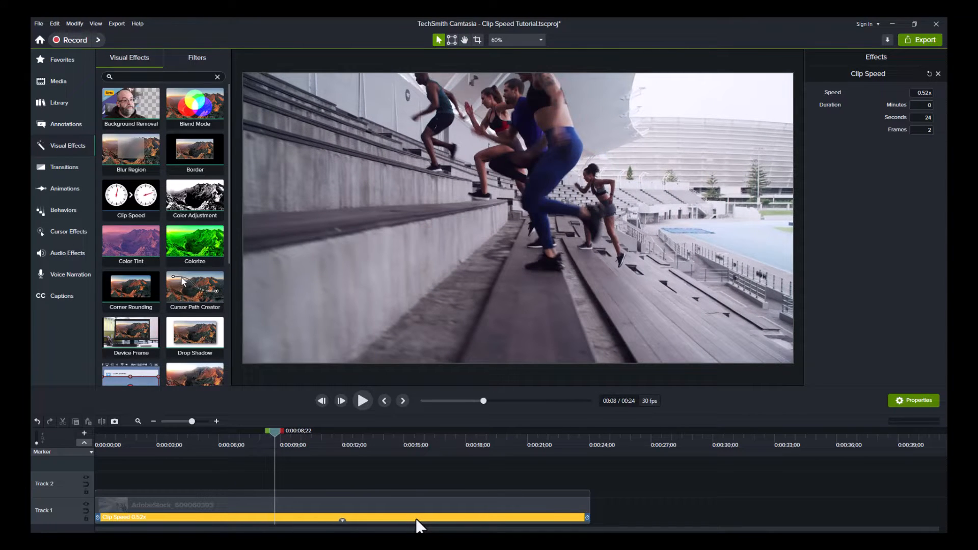
{"action": "key", "text": "ctrl+z"}
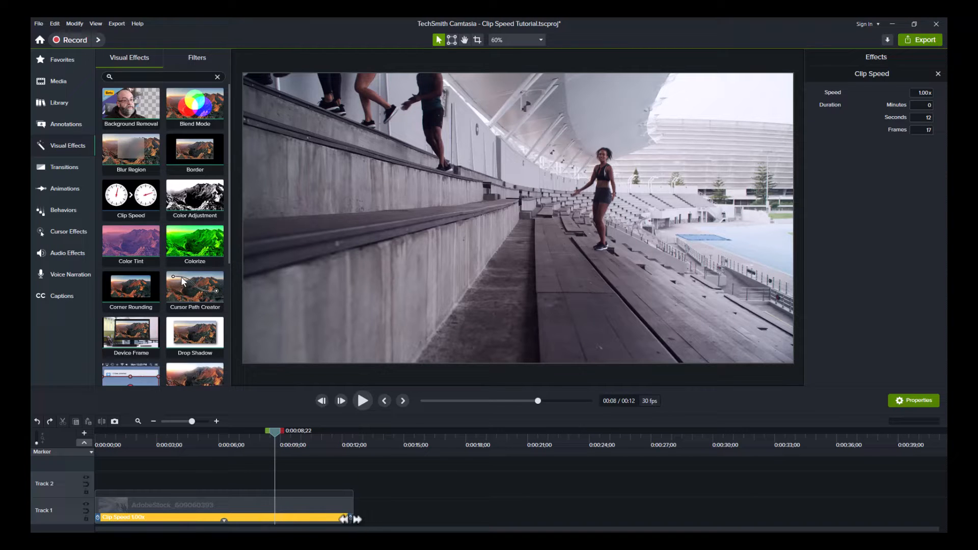
Try speeding the clip up to 1.75x over about 7 seconds, previewing it from the start, and undo the change
{"action": "left_click_drag", "start_coordinate": [351, 520], "coordinate": [240, 526]}
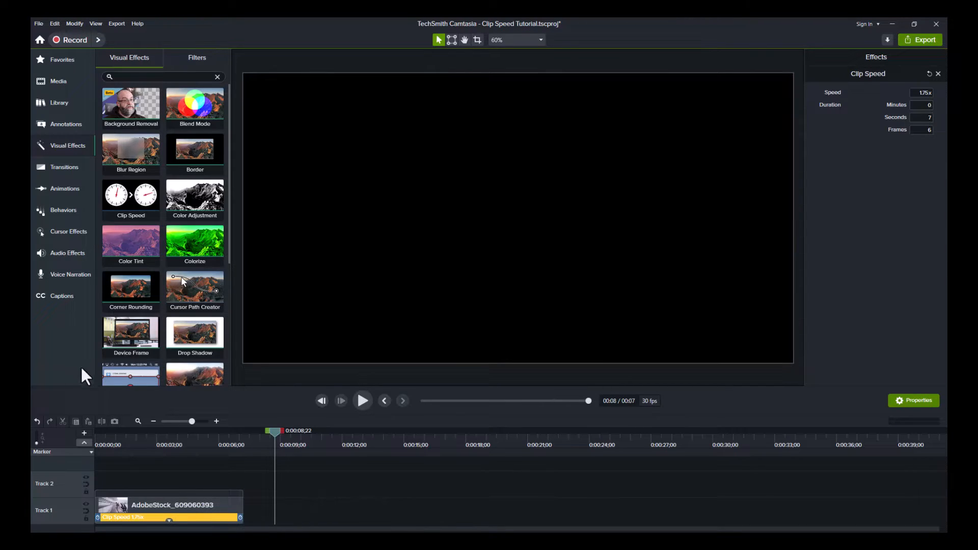
{"action": "left_click_drag", "start_coordinate": [270, 433], "coordinate": [54, 449]}
{"action": "key", "text": "space"}
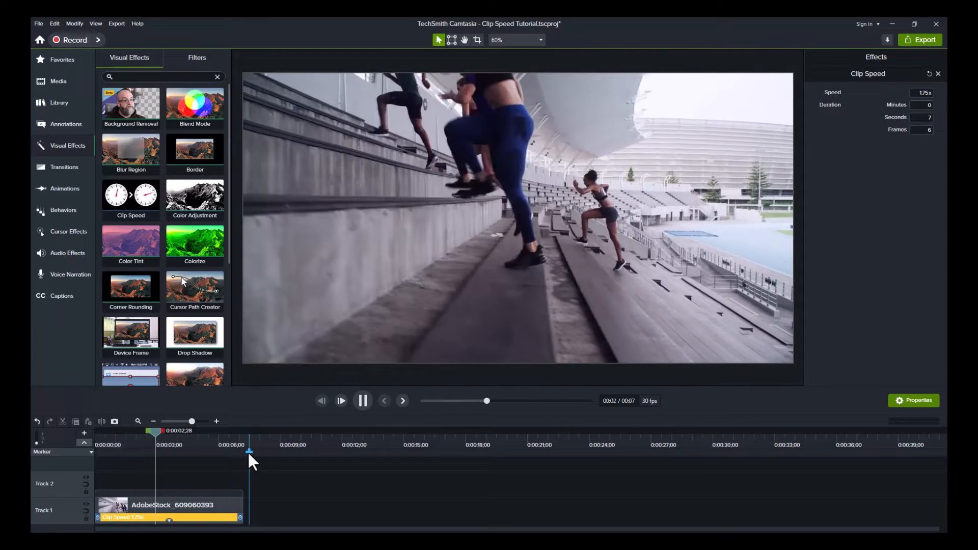
{"action": "key", "text": "space"}
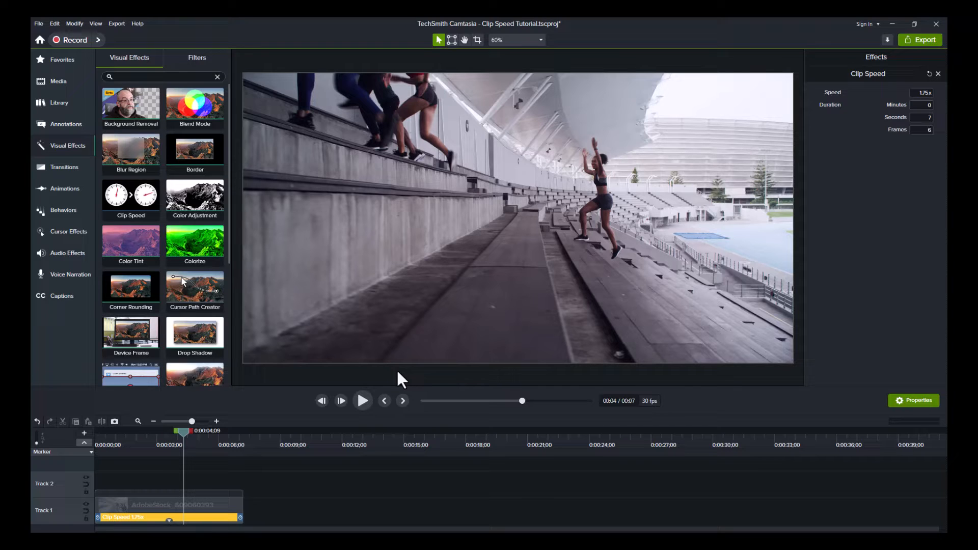
{"action": "key", "text": "ctrl+z"}
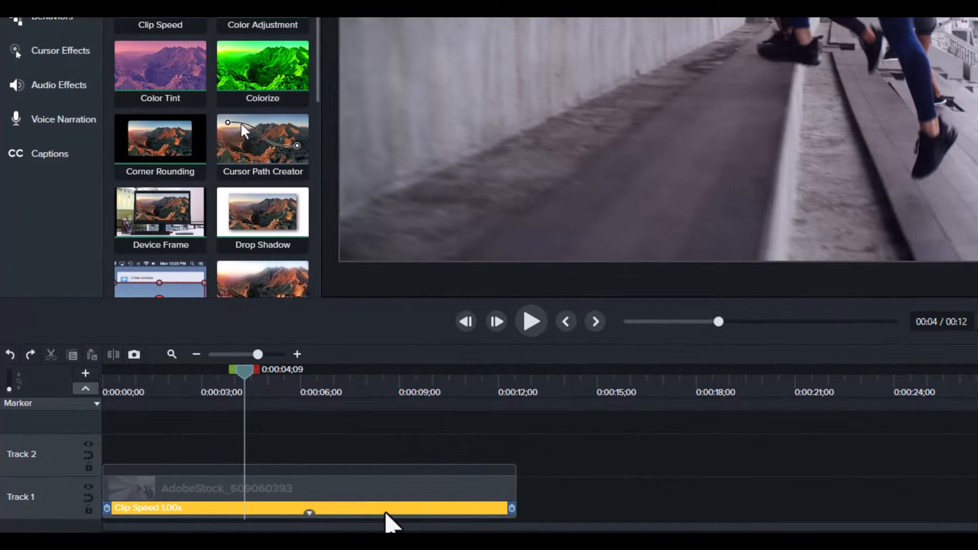
Remove the Clip Speed effect from the video clip on Track 1
{"action": "right_click", "coordinate": [386, 514]}
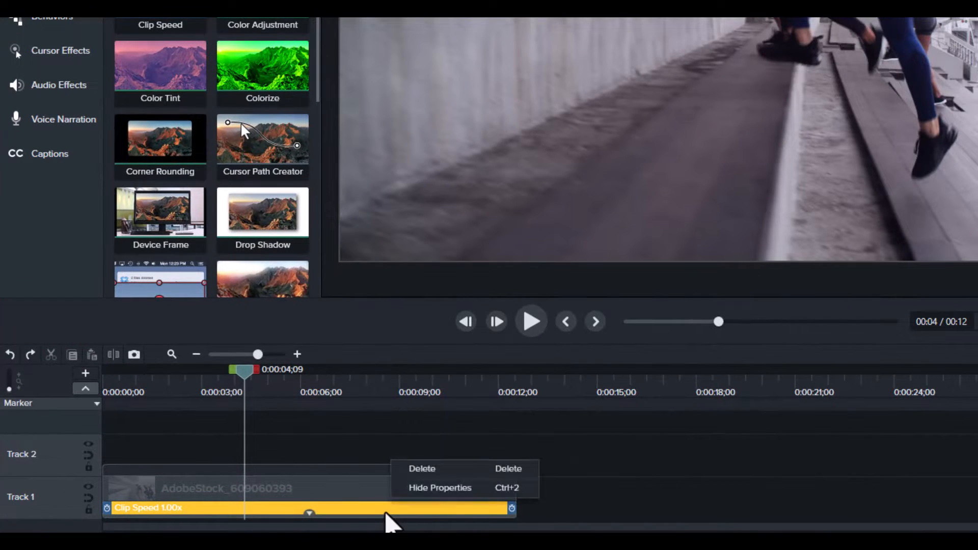
{"action": "right_click", "coordinate": [370, 512]}
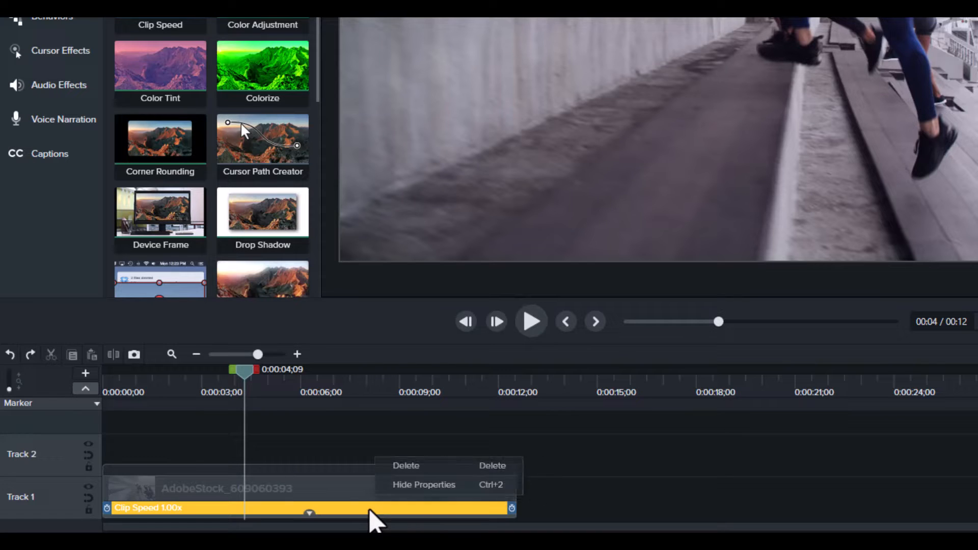
{"action": "left_click", "coordinate": [336, 468]}
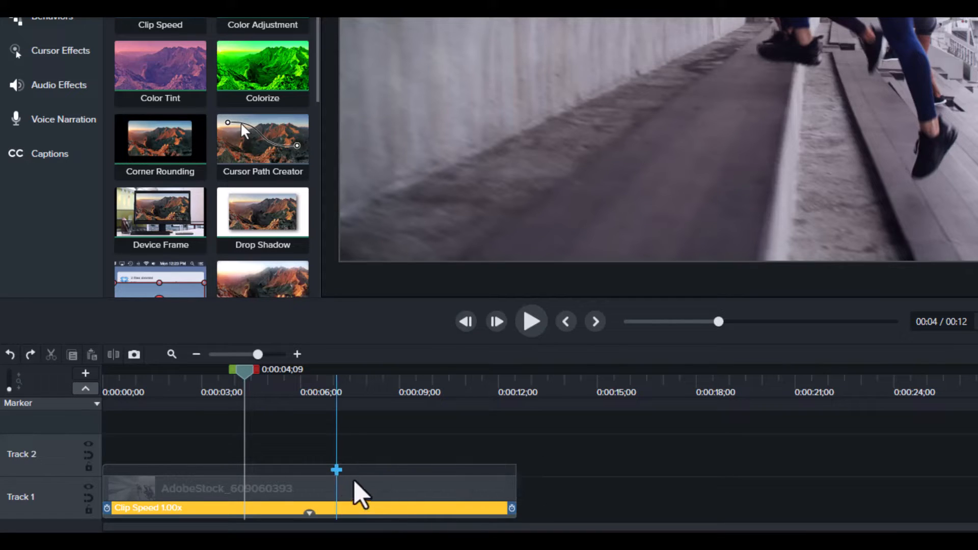
{"action": "left_click", "coordinate": [422, 490]}
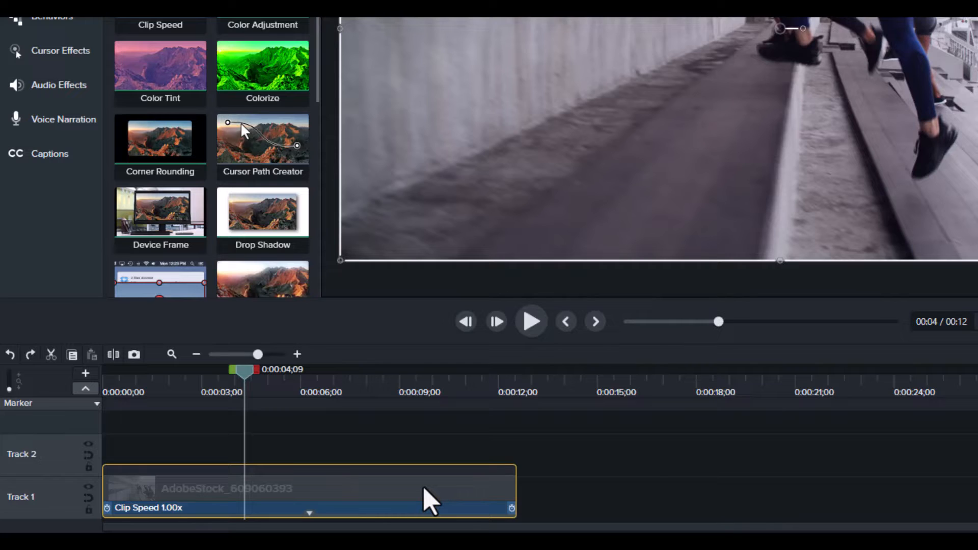
{"action": "right_click", "coordinate": [423, 489]}
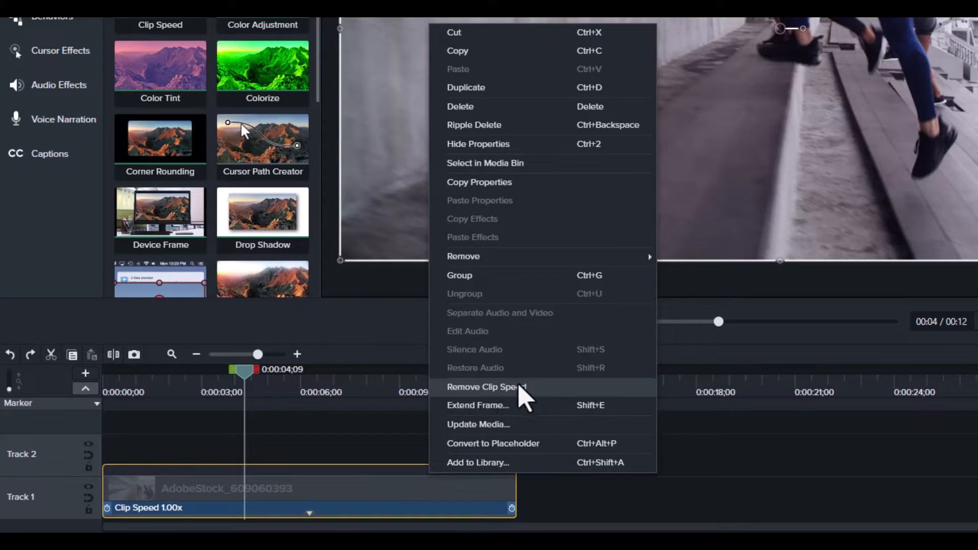
{"action": "left_click", "coordinate": [459, 387]}
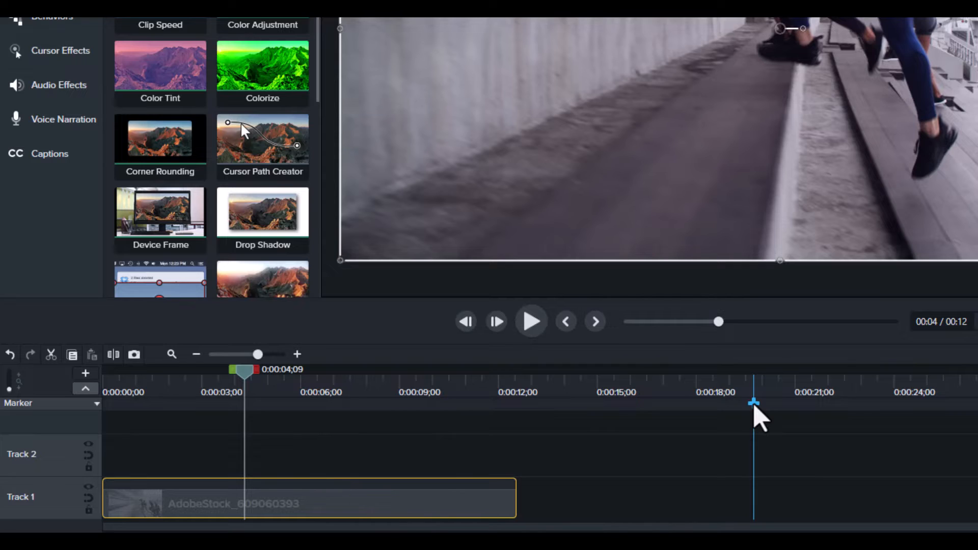
Add Clip Speed to the clip directly from its own options on the timeline
{"action": "right_click", "coordinate": [363, 507]}
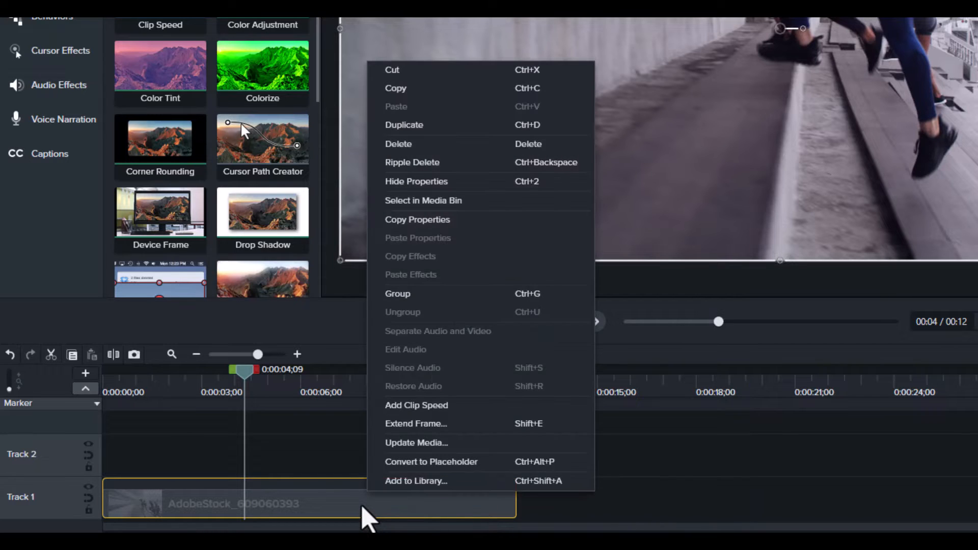
{"action": "left_click", "coordinate": [411, 406]}
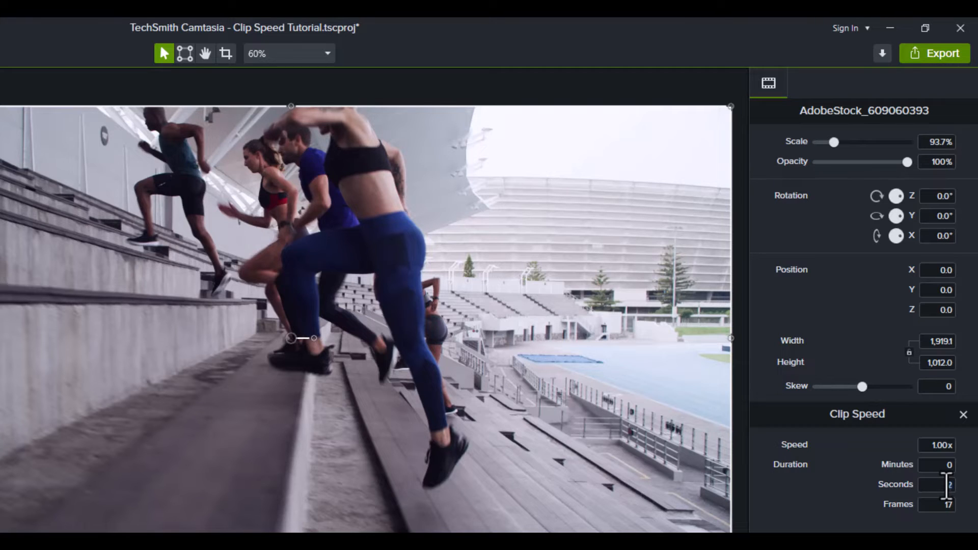
Try a Clip Speed duration value of 18 seconds with a playback preview, and undo the change
{"action": "left_click", "coordinate": [943, 486]}
{"action": "type", "text": "18"}
{"action": "key", "text": "Return"}
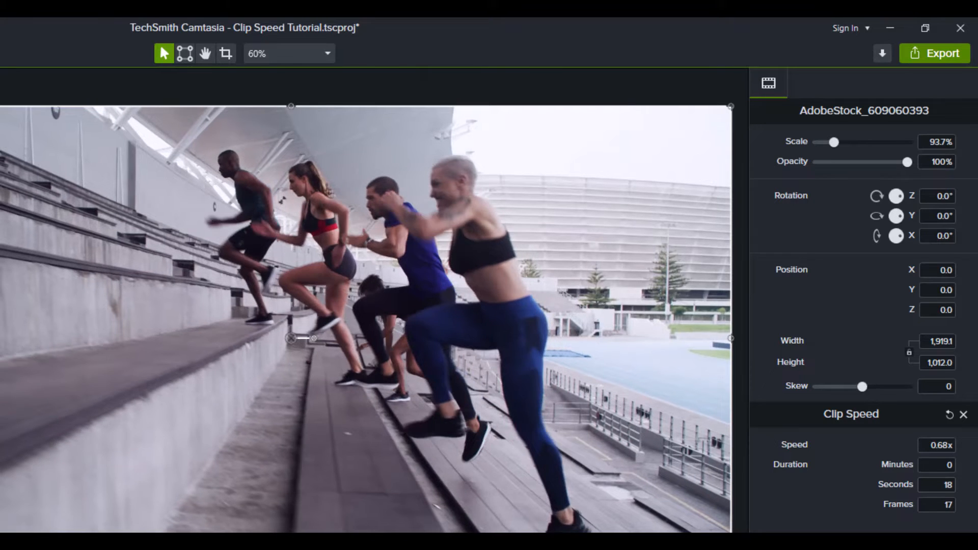
{"action": "key", "text": "space"}
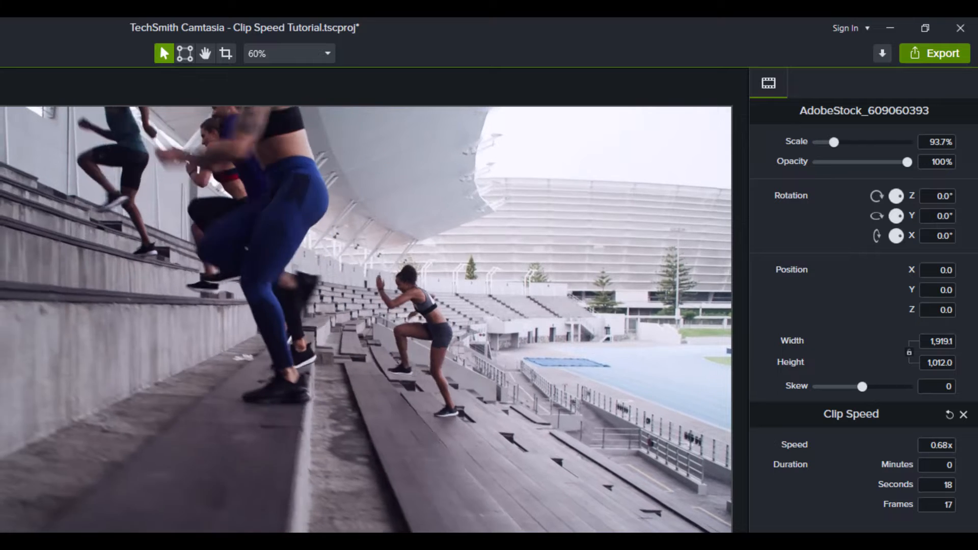
{"action": "key", "text": "space"}
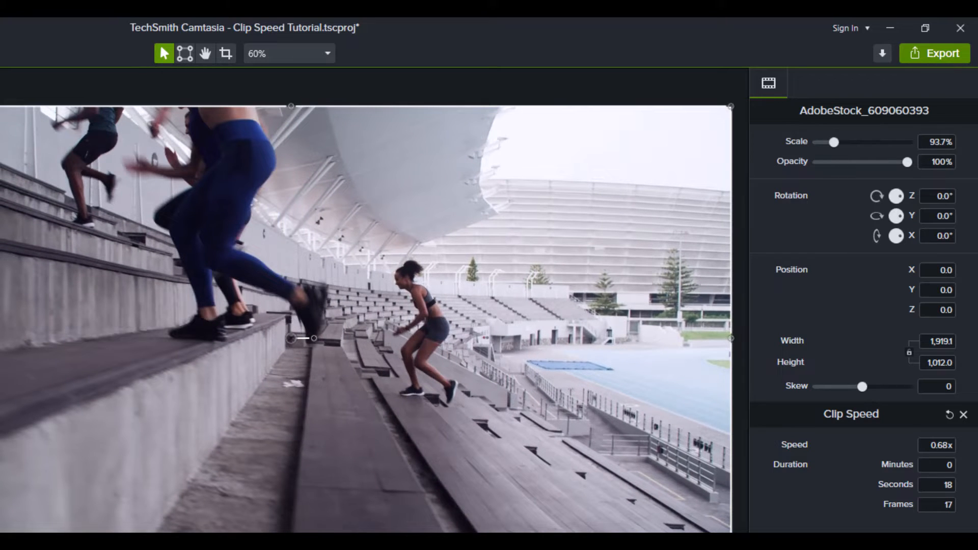
{"action": "key", "text": "ctrl+z"}
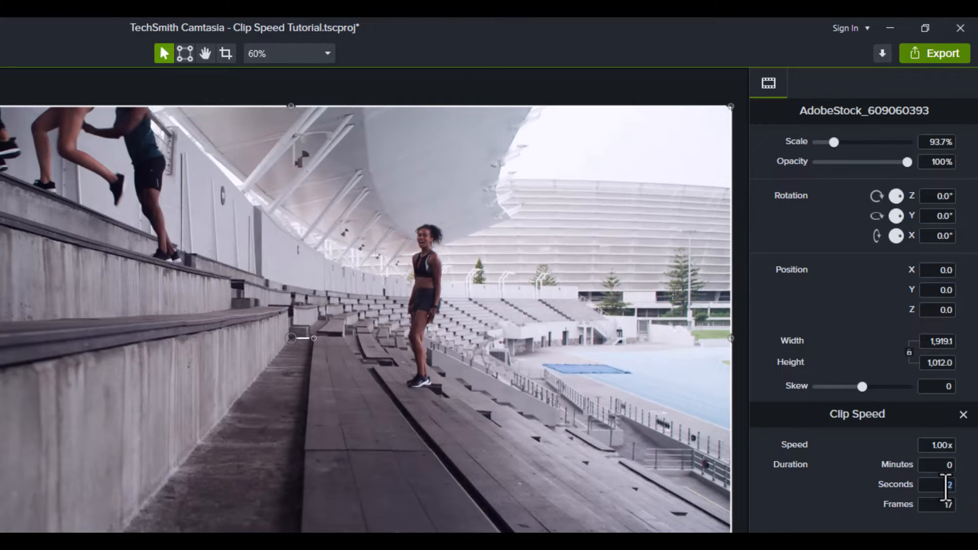
Set the seconds of the Clip Speed duration to 8 and play the clip from the start
{"action": "left_click", "coordinate": [940, 485]}
{"action": "type", "text": "8"}
{"action": "key", "text": "Return"}
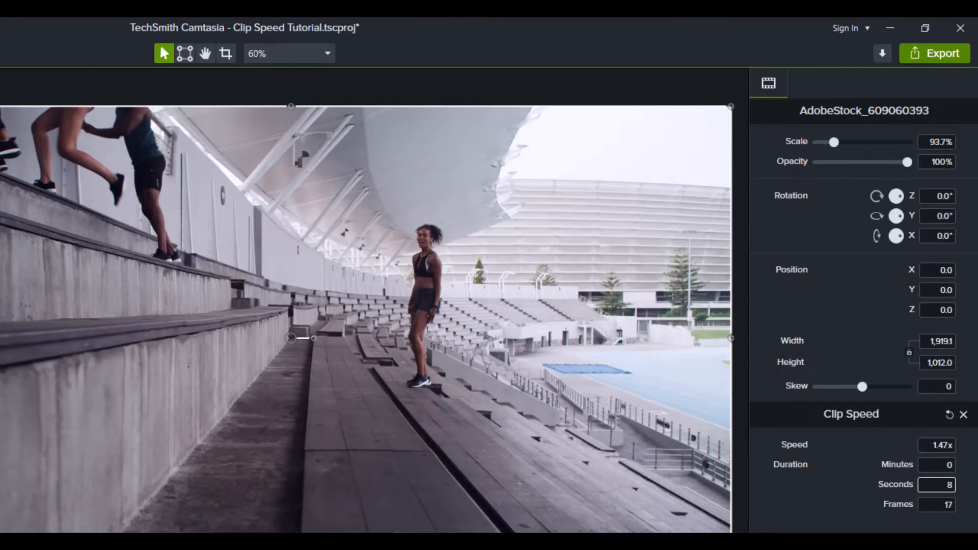
{"action": "key", "text": "Return"}
{"action": "key", "text": "ctrl+Home"}
{"action": "key", "text": "space"}
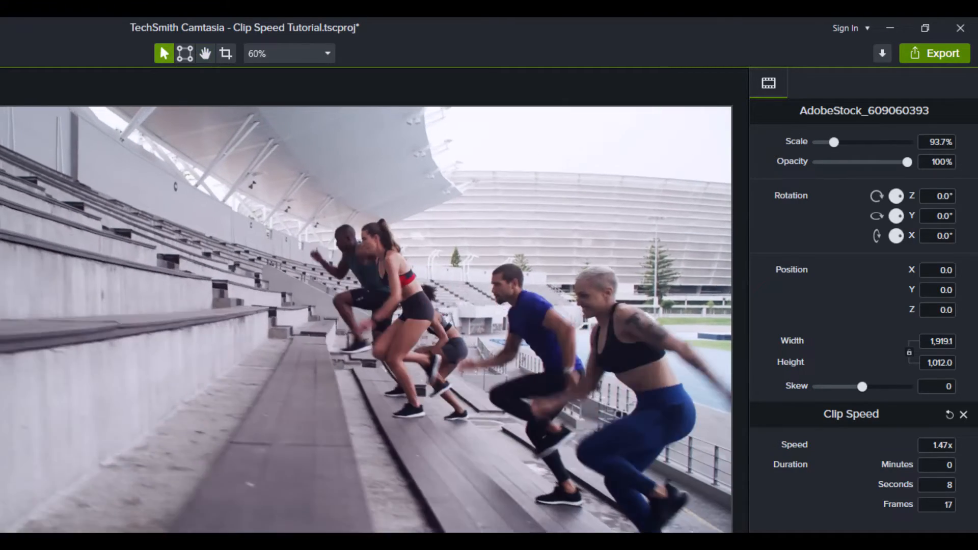